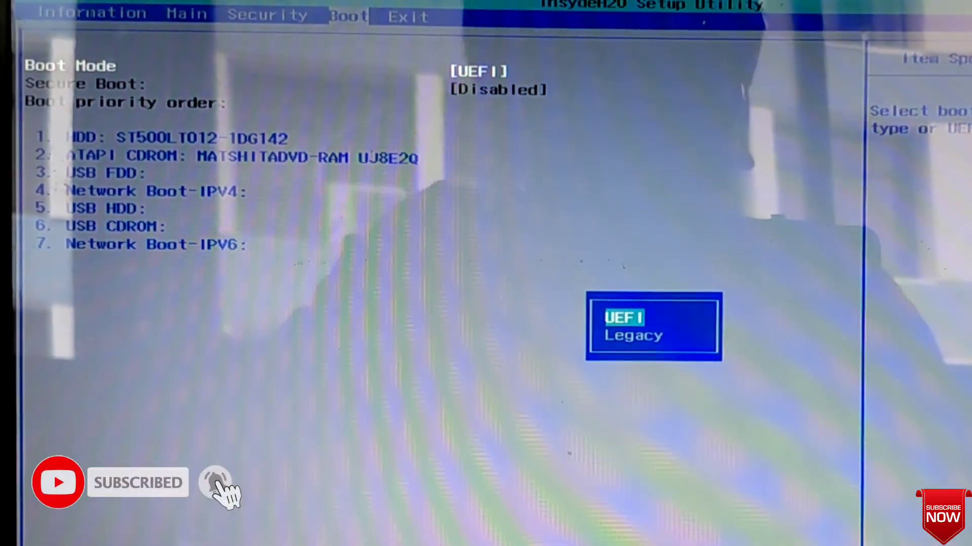
Step: Change Boot Mode from UEFI to Legacy on the Boot tab
key("Down")
key("Return")
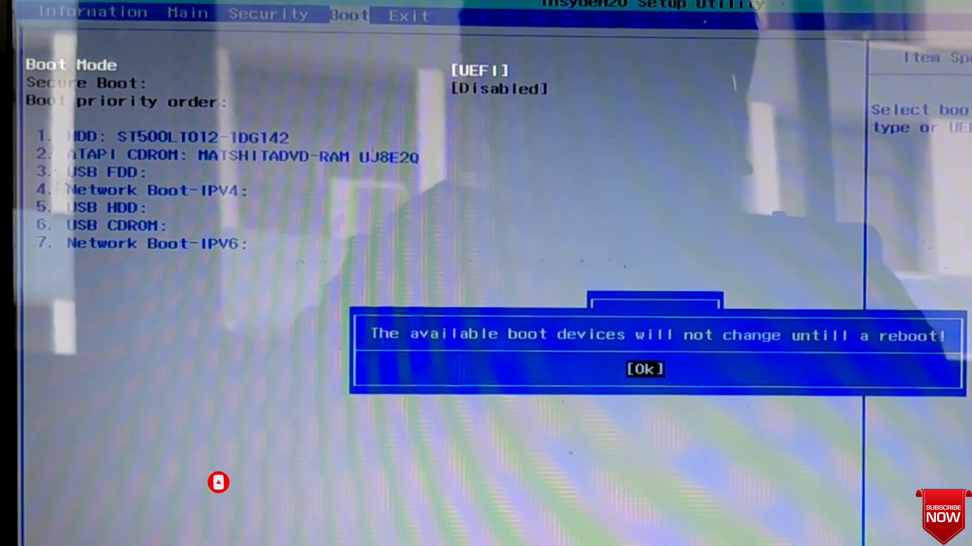
Step: Dismiss the notice that boot devices change after reboot, keeping Legacy mode
key("Return")
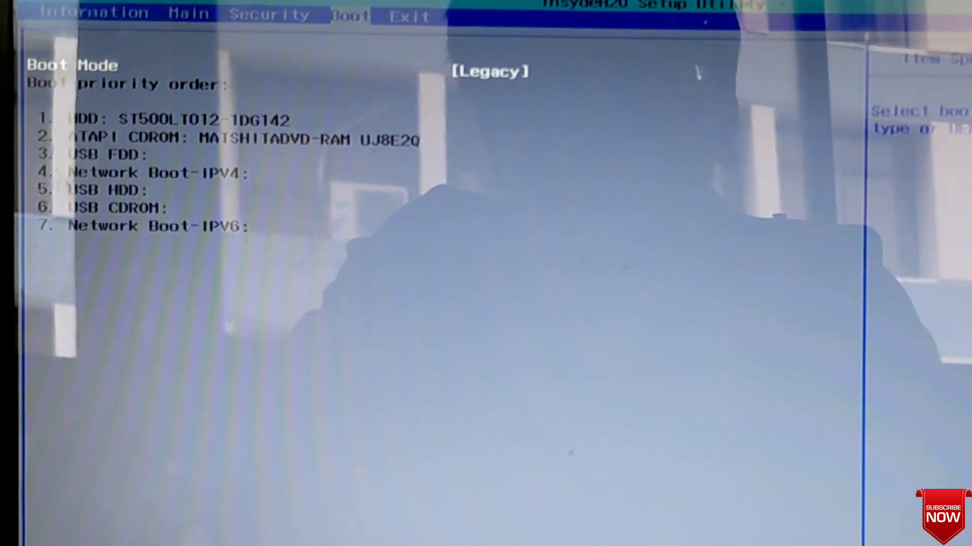